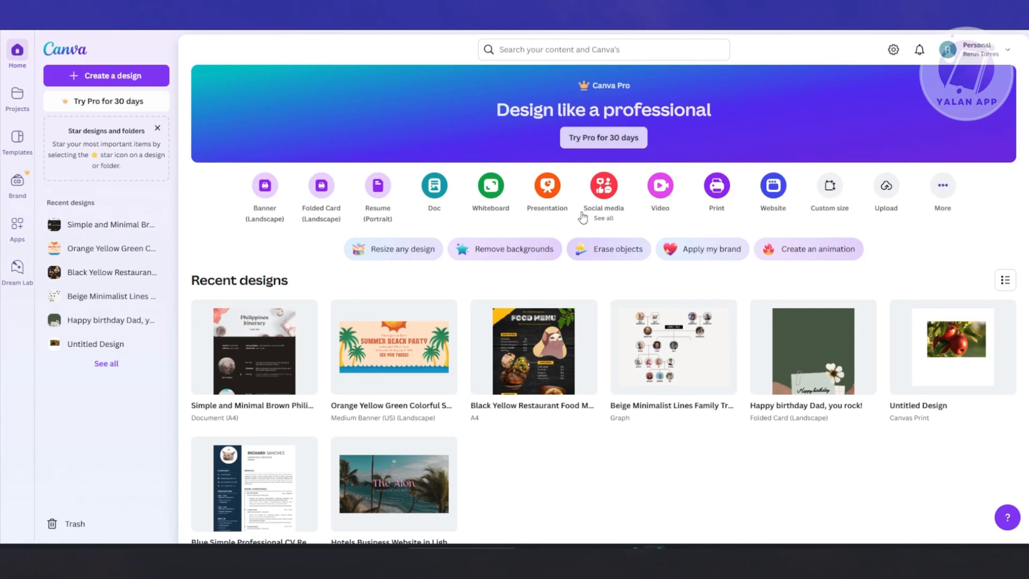
Create a blank landscape video design at 1920 × 1080 px and dismiss the template suggestions.
left_click(701, 312)
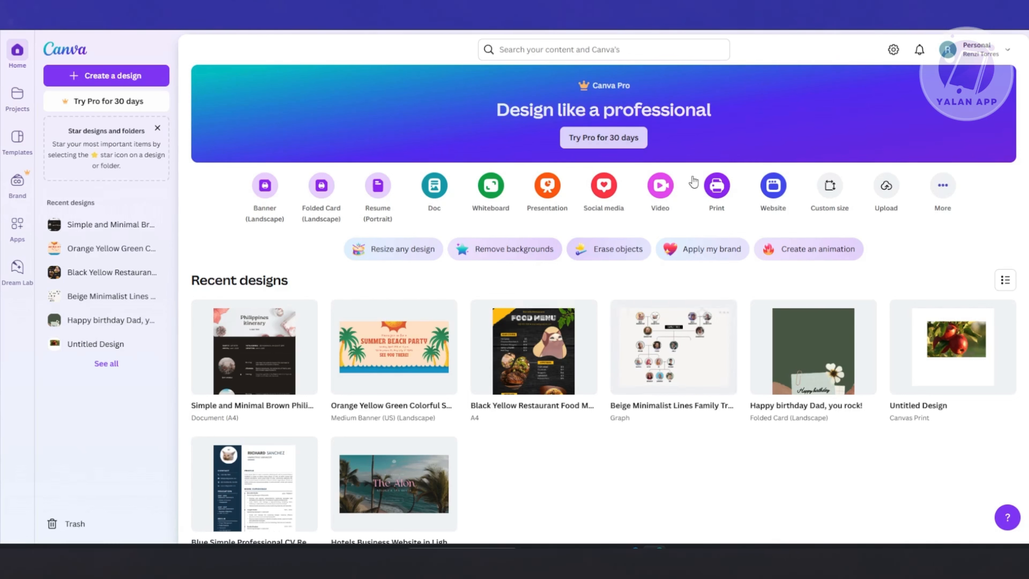
left_click(665, 184)
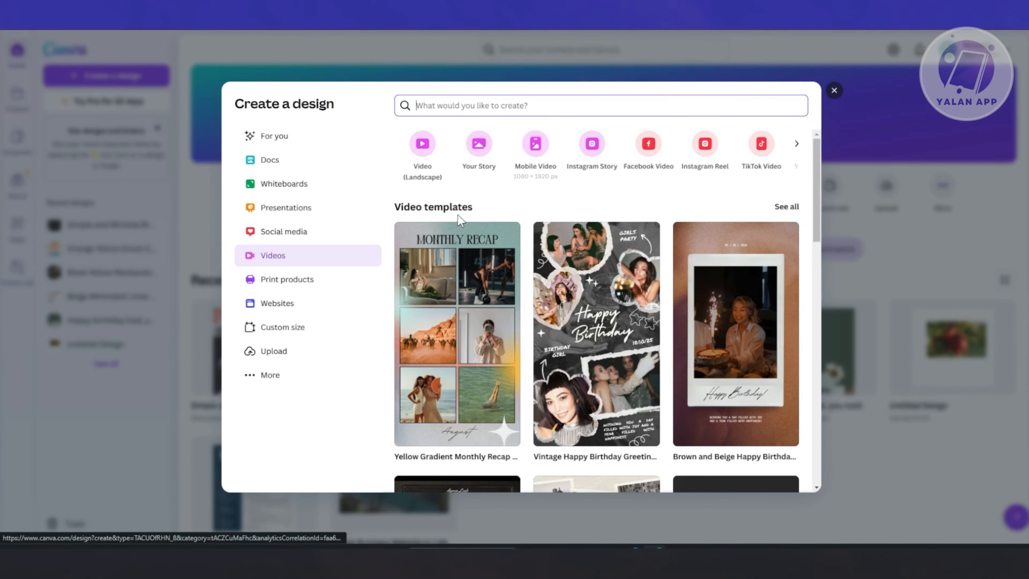
left_click(426, 145)
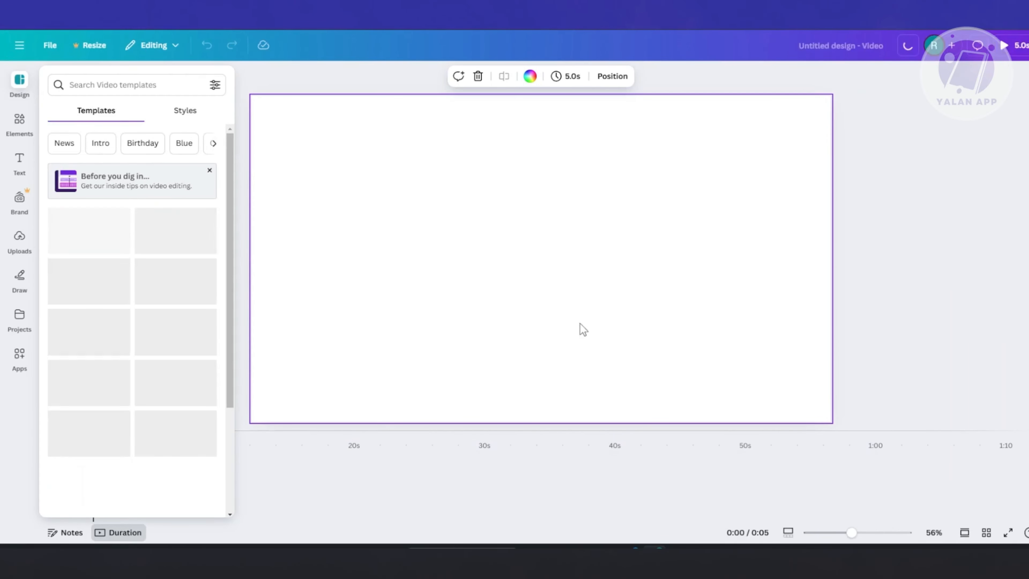
left_click(942, 285)
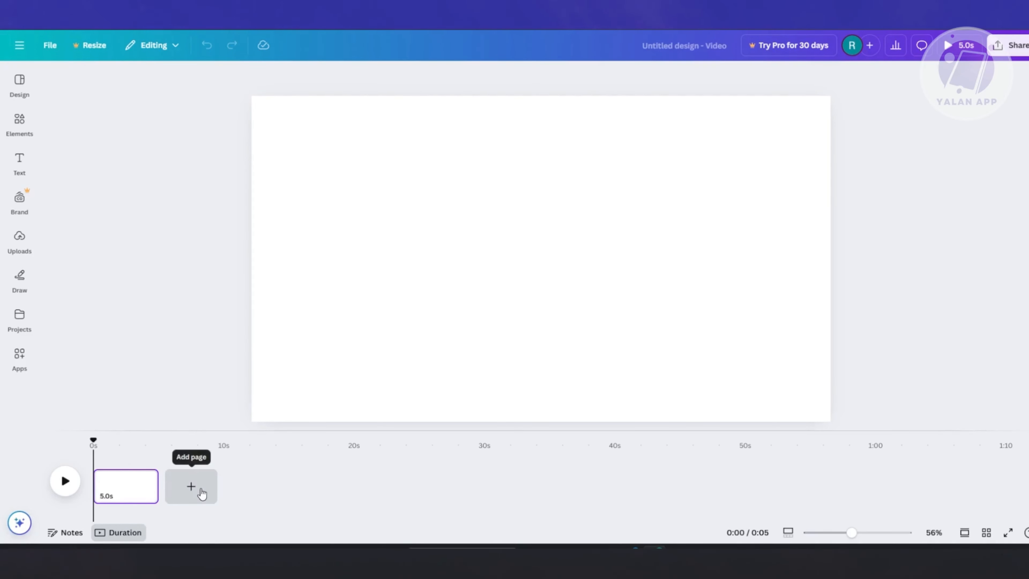
Search the photo elements for "dog" and add the picture of two puppies on grass to the first page.
left_click(19, 124)
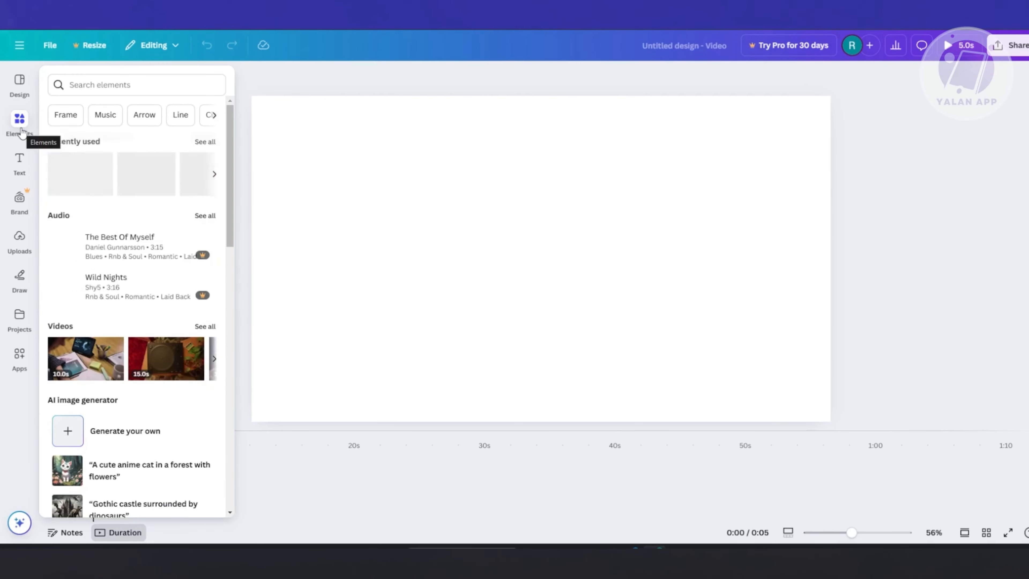
scroll(115, 263, "down", 8)
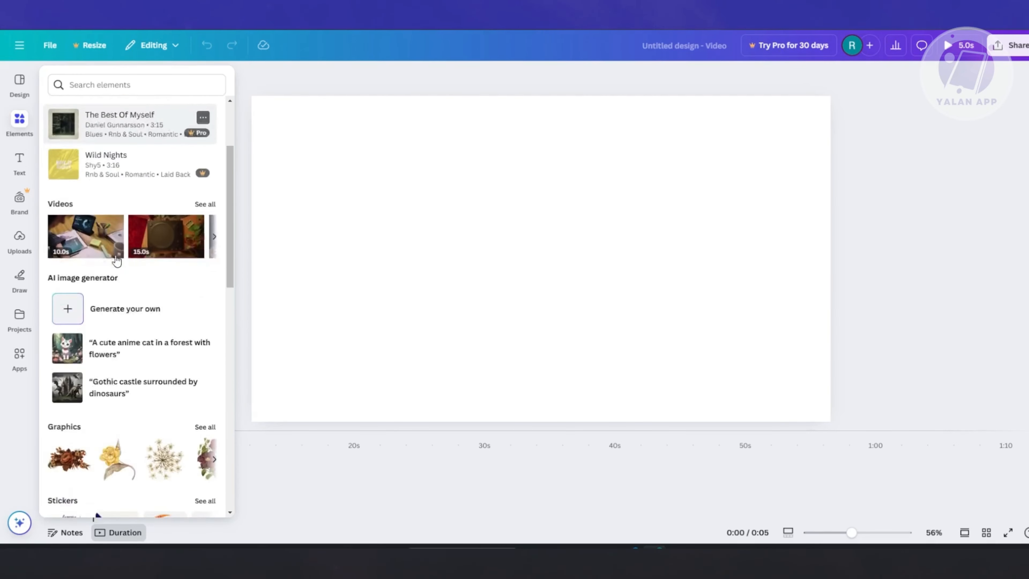
scroll(115, 263, "down", 5)
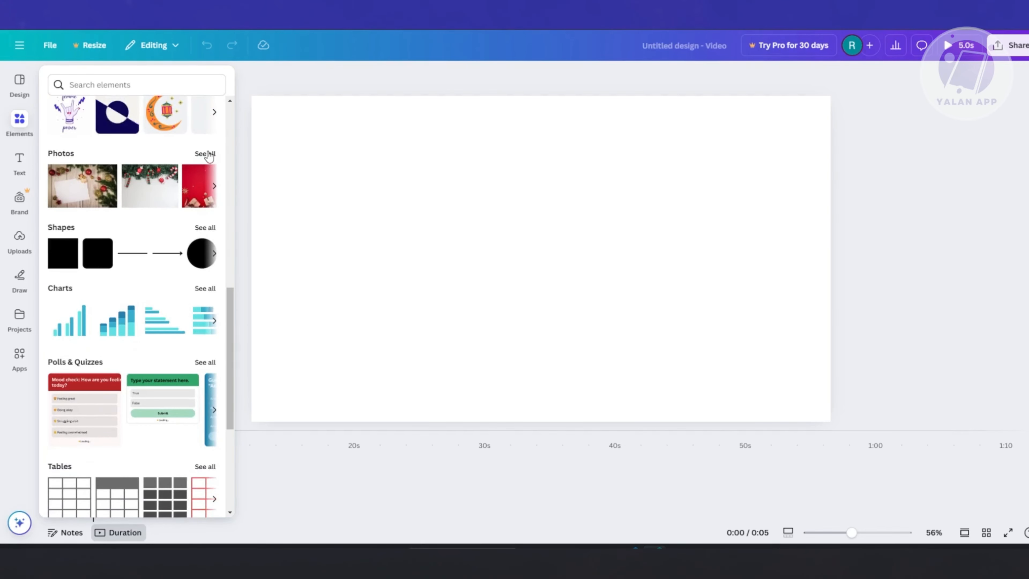
left_click(205, 153)
left_click(166, 106)
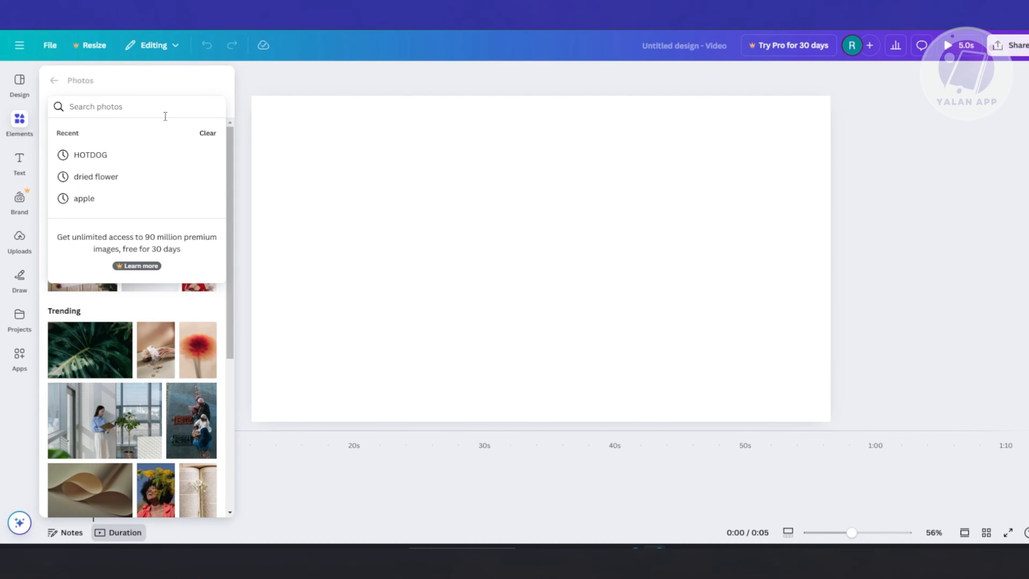
type("dog")
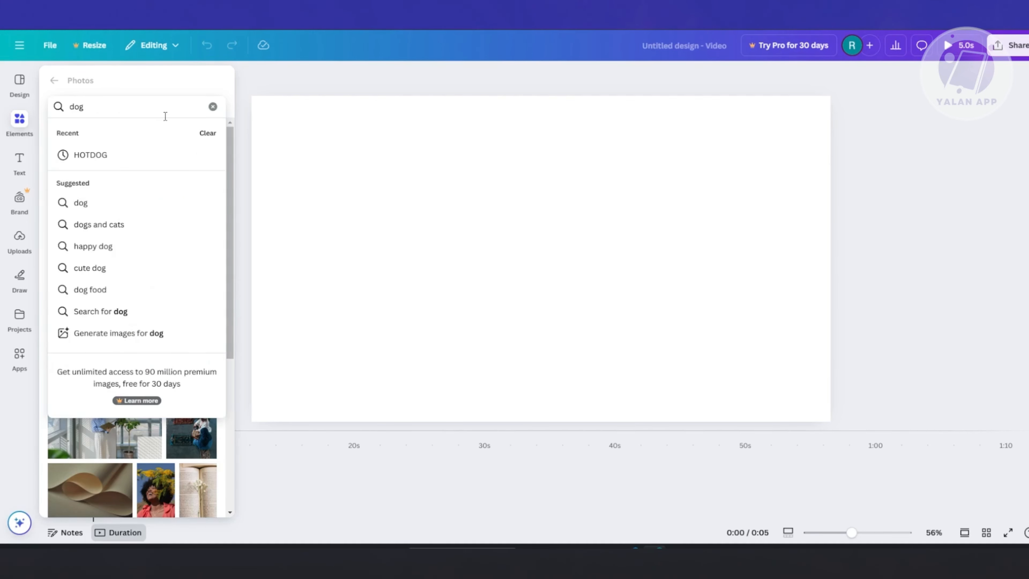
key("Return")
scroll(222, 315, "down", 2)
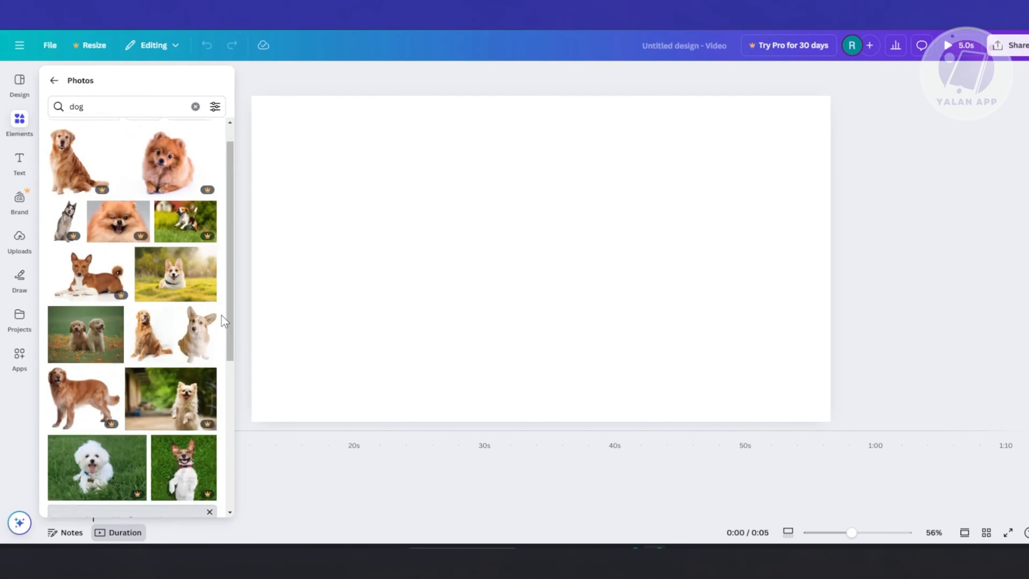
scroll(221, 316, "down", 1)
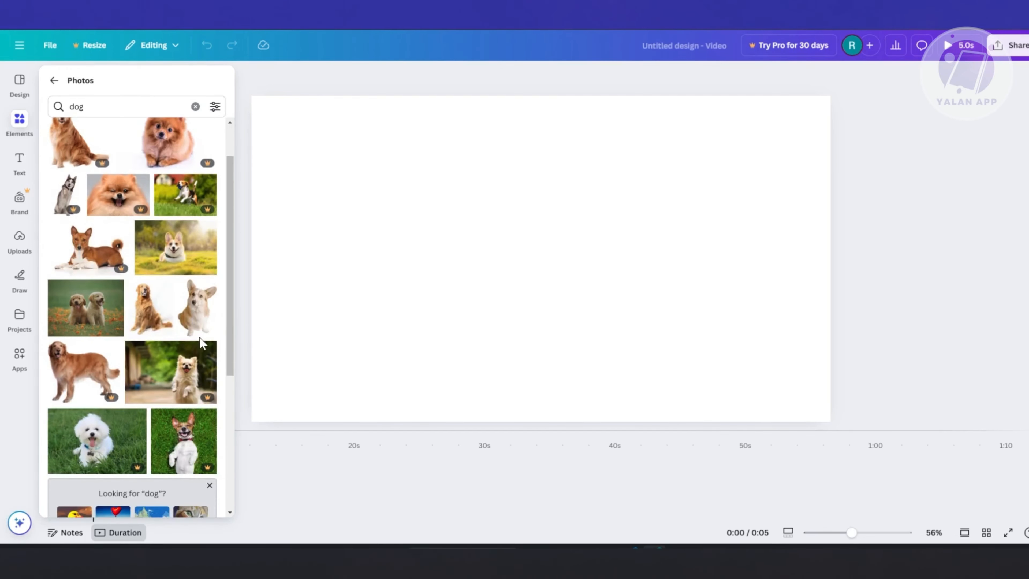
left_click(93, 311)
Enlarge the puppy photo to cover the whole page and shift it up so both puppies are framed.
left_click_drag(682, 281, 568, 254)
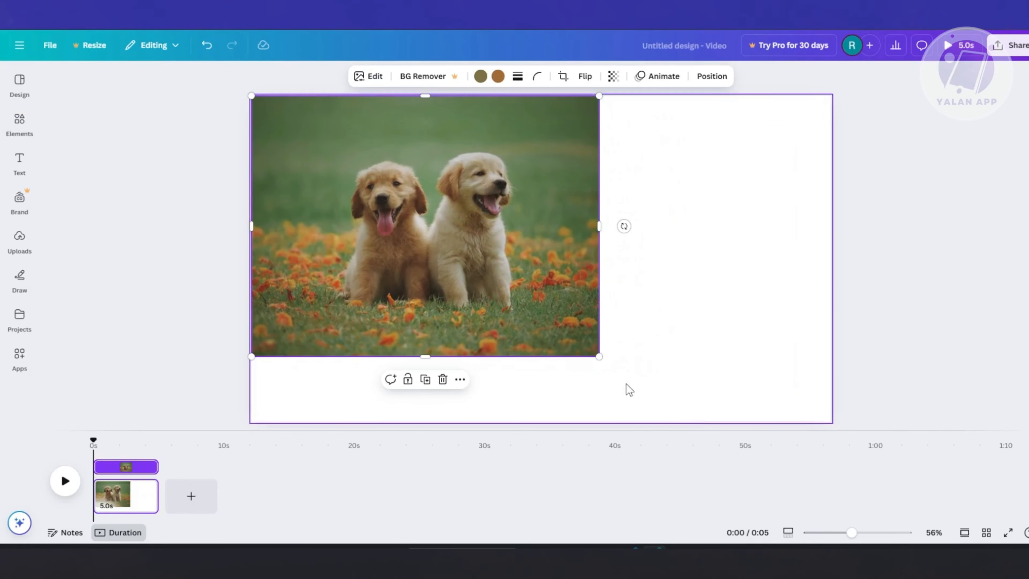
left_click_drag(600, 355, 926, 395)
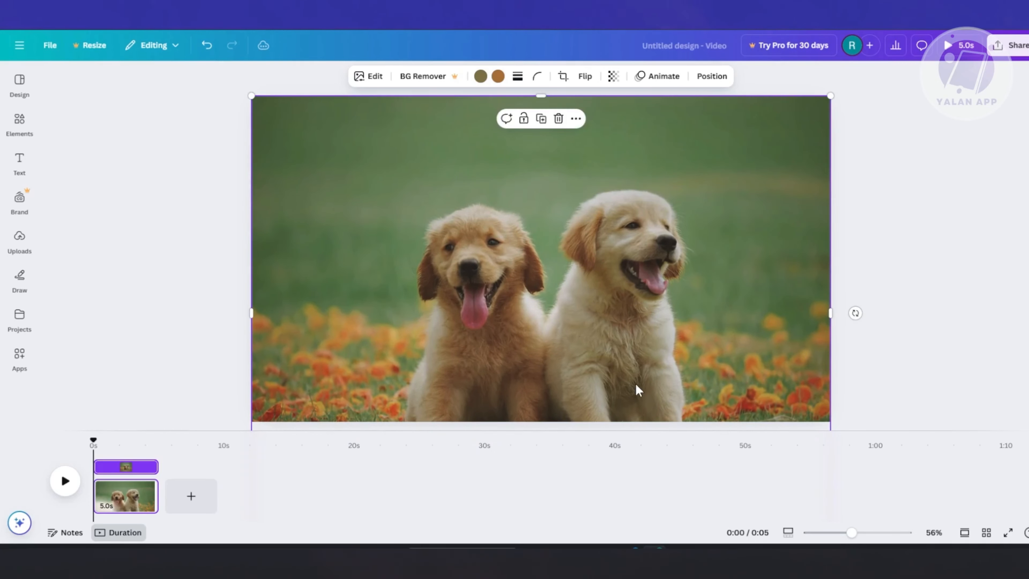
left_click_drag(638, 390, 615, 326)
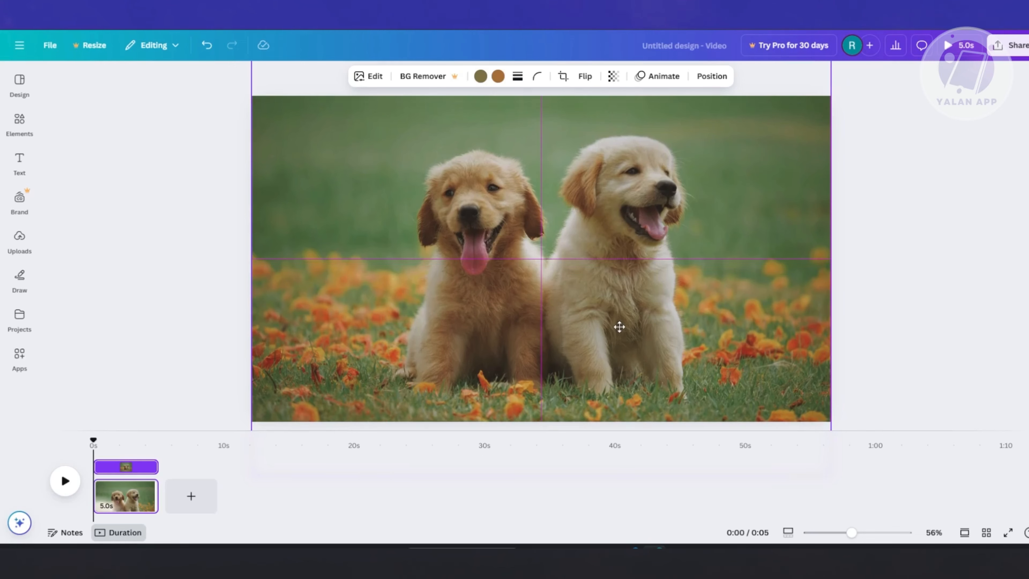
left_click(931, 333)
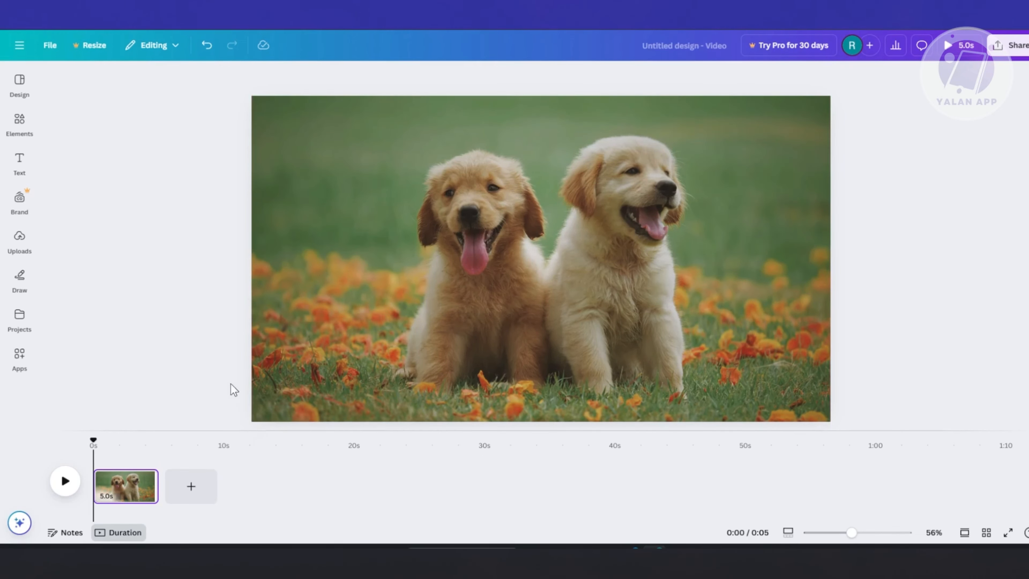
Place a default heading text over the upper part of the puppy photo.
left_click(379, 343)
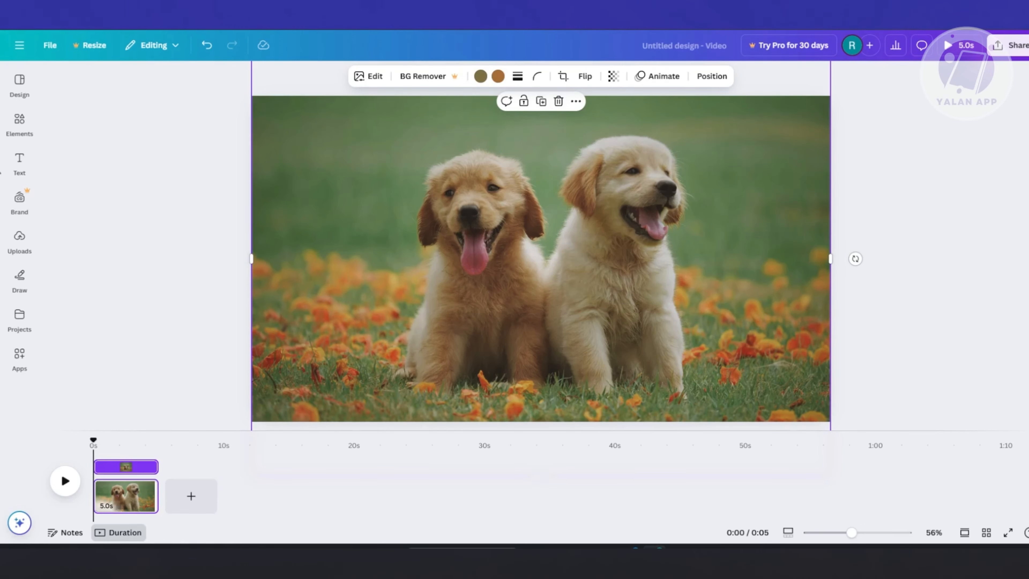
left_click(19, 163)
left_click_drag(131, 219, 608, 111)
left_click(352, 423)
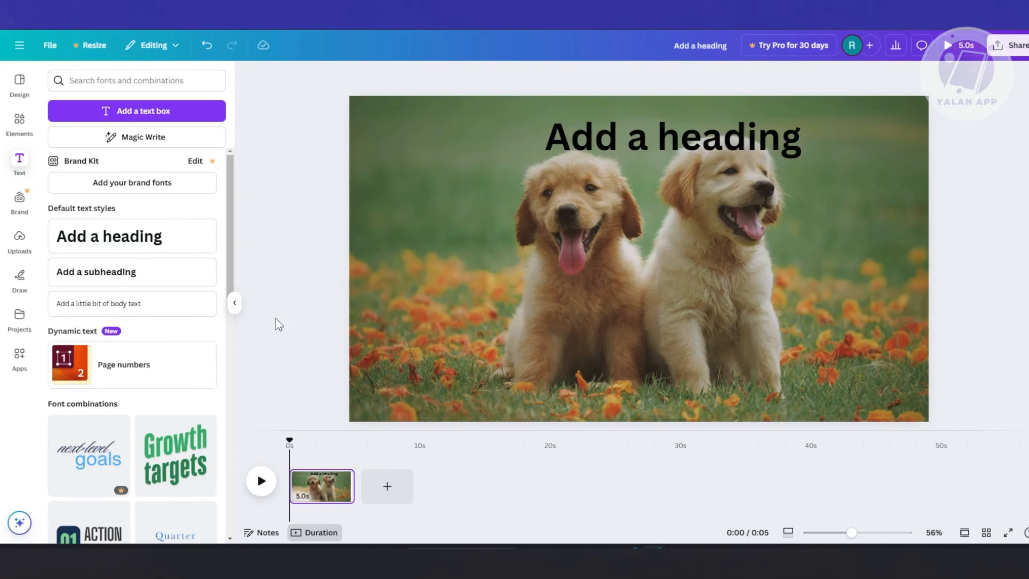
Add a second page and place the uploaded cat illustration on it, enlarged to nearly full page height and roughly centred.
left_click(388, 486)
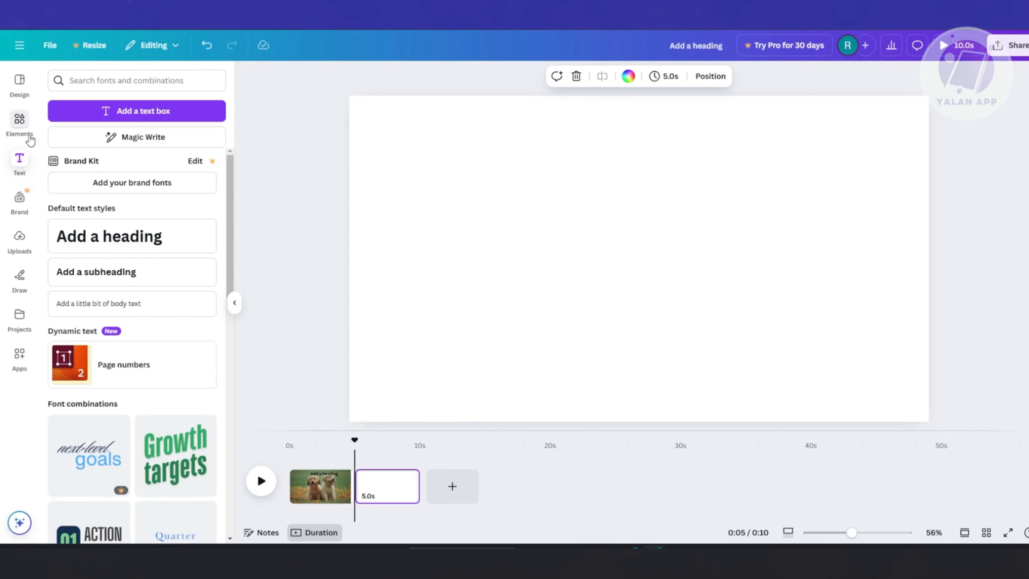
left_click(19, 255)
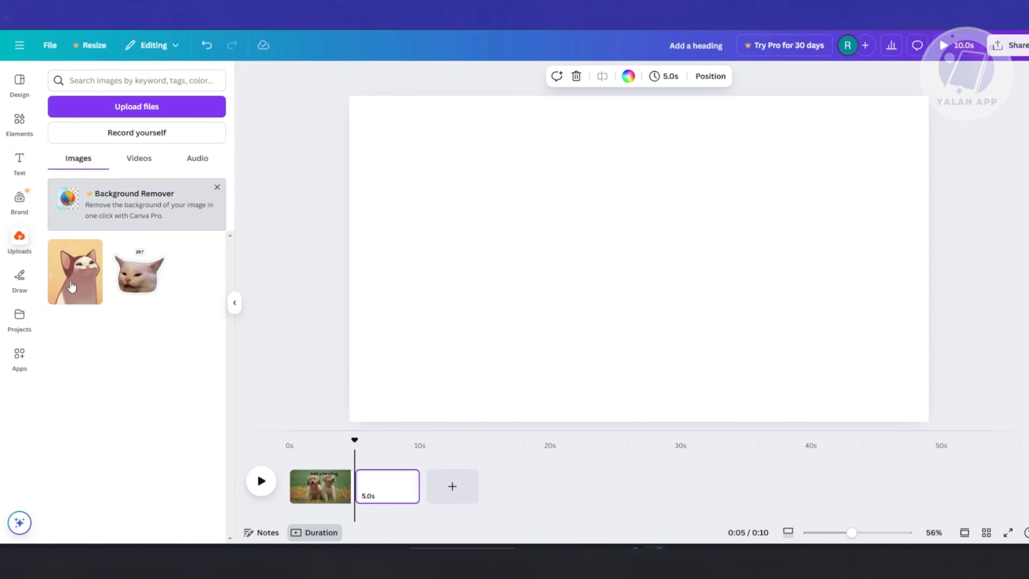
left_click_drag(65, 261, 453, 142)
left_click_drag(563, 266, 721, 337)
left_click_drag(608, 241, 684, 275)
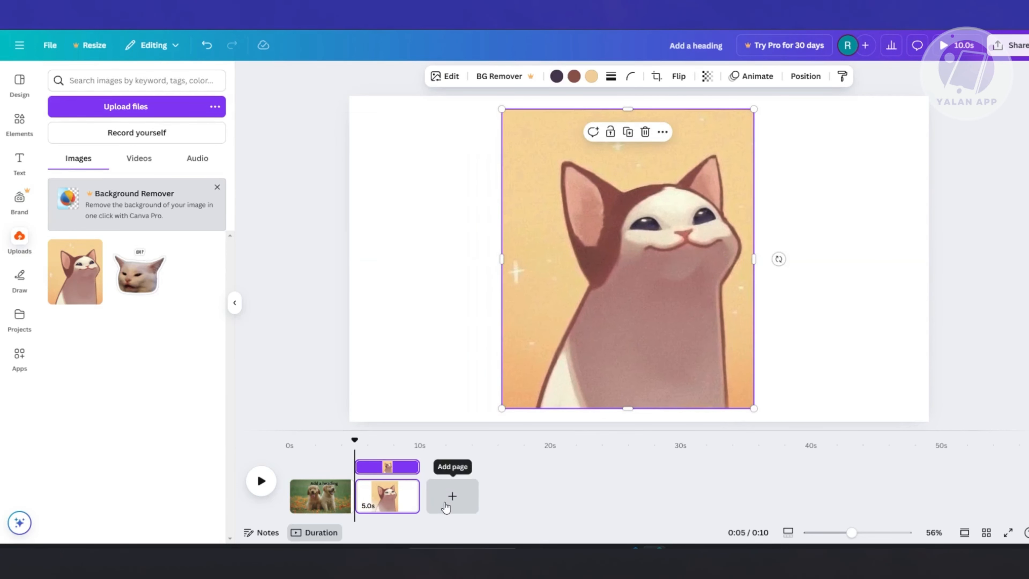
Add a third page and fill it with the recommended photo of the corgi lying on grass.
left_click(451, 499)
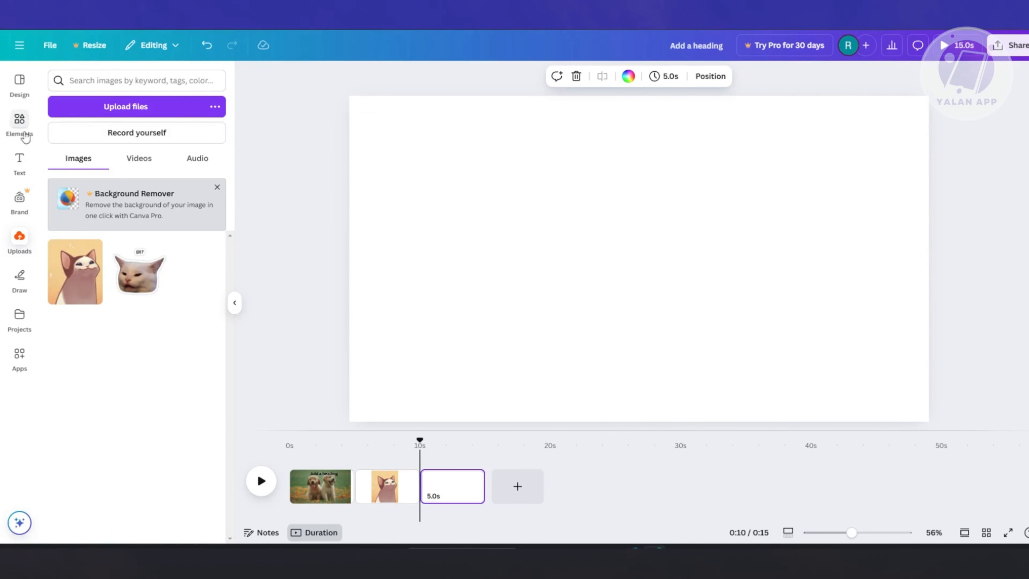
left_click(16, 124)
scroll(135, 323, "down", 3)
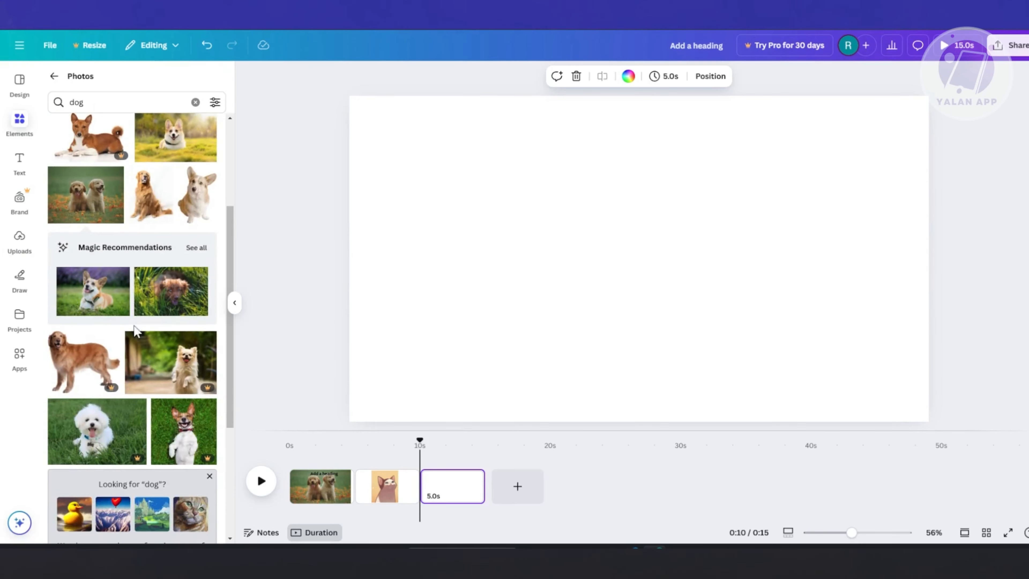
left_click_drag(122, 286, 402, 124)
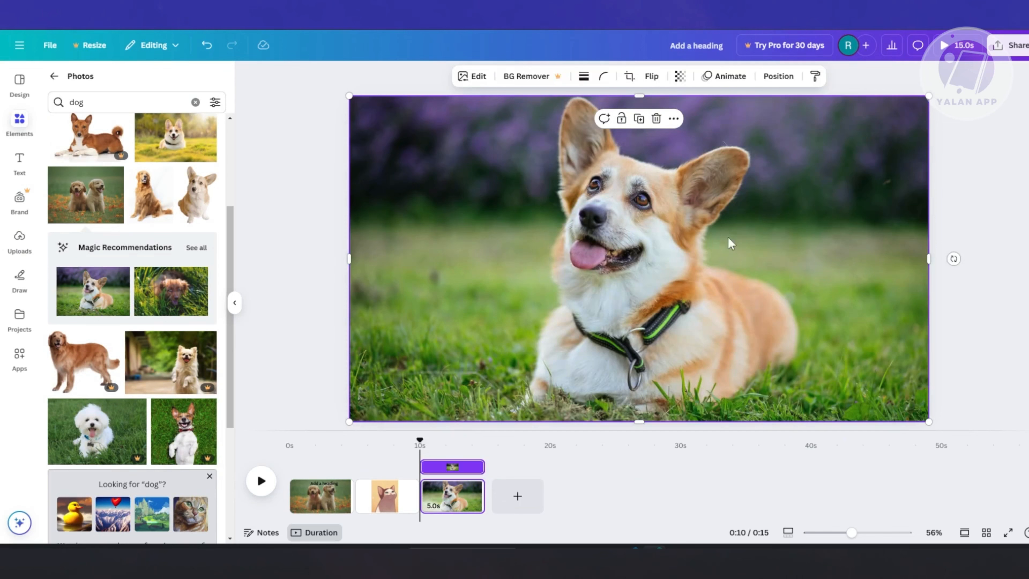
left_click(283, 332)
Shorten the puppy page to 3.1 s, the cat page to 2.6 s and the corgi page to 3.5 s.
left_click(325, 492)
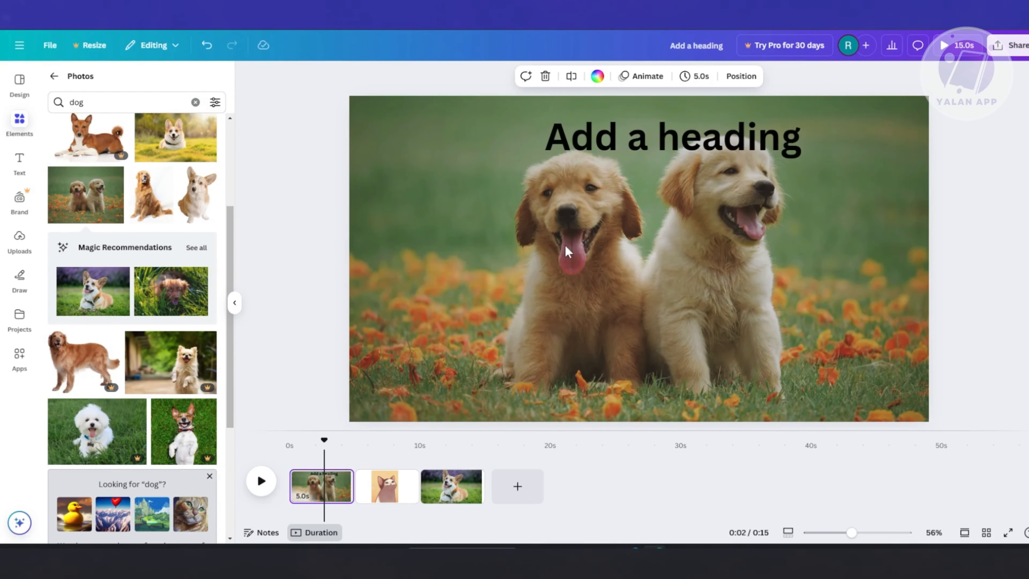
left_click_drag(325, 440, 290, 444)
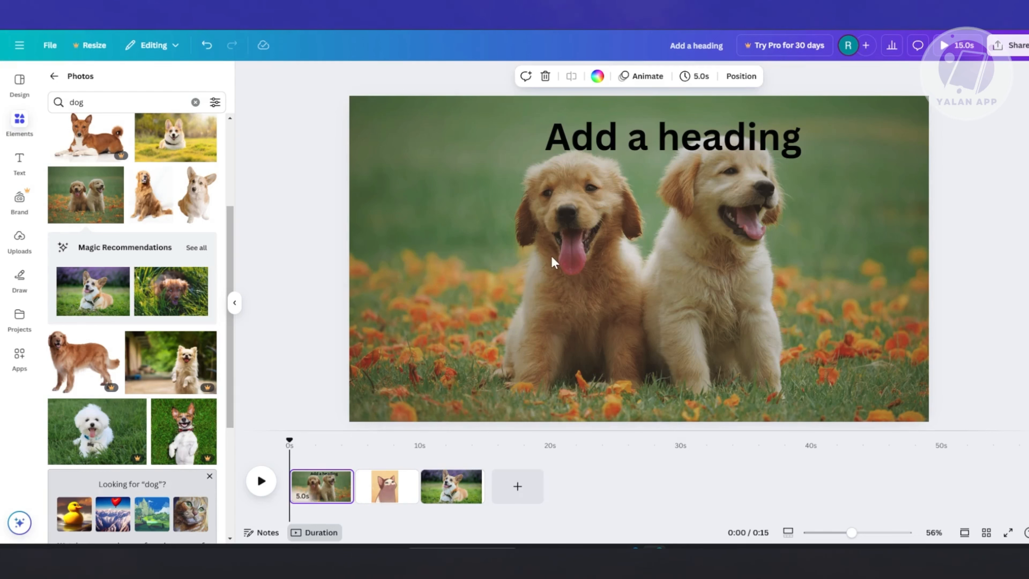
mouse_move(351, 479)
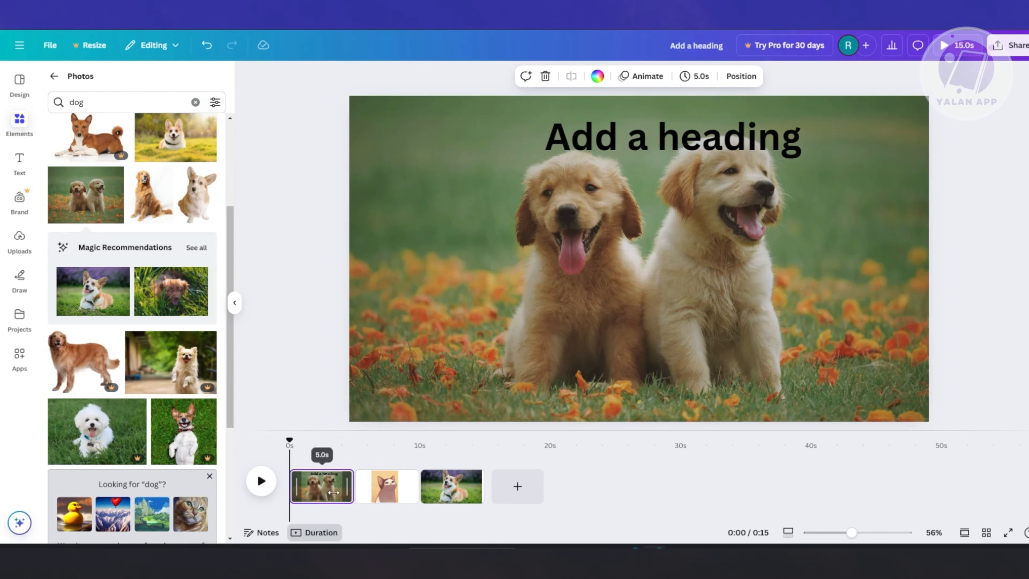
left_click_drag(336, 486, 357, 489)
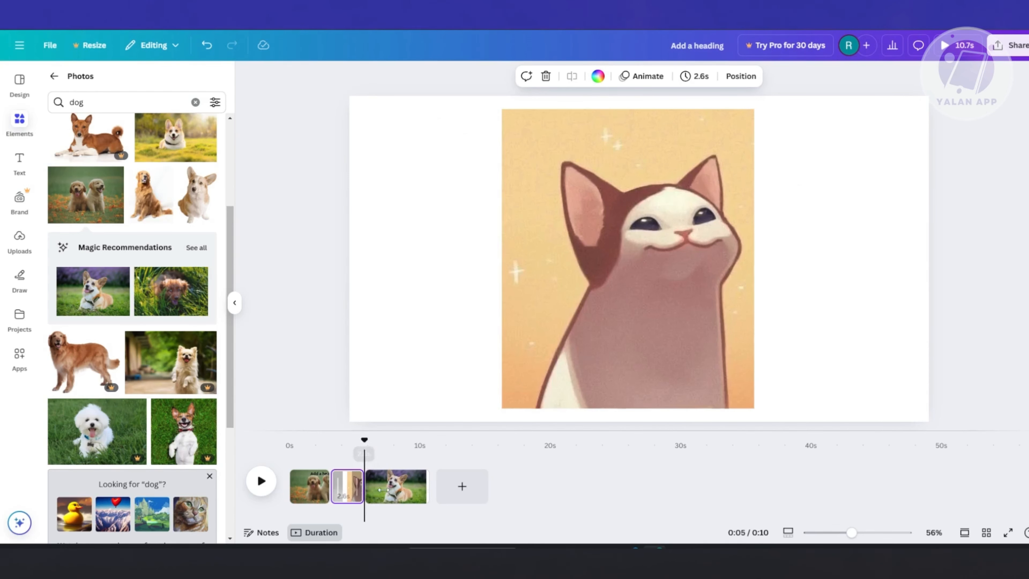
left_click(421, 488)
left_click_drag(423, 488, 403, 486)
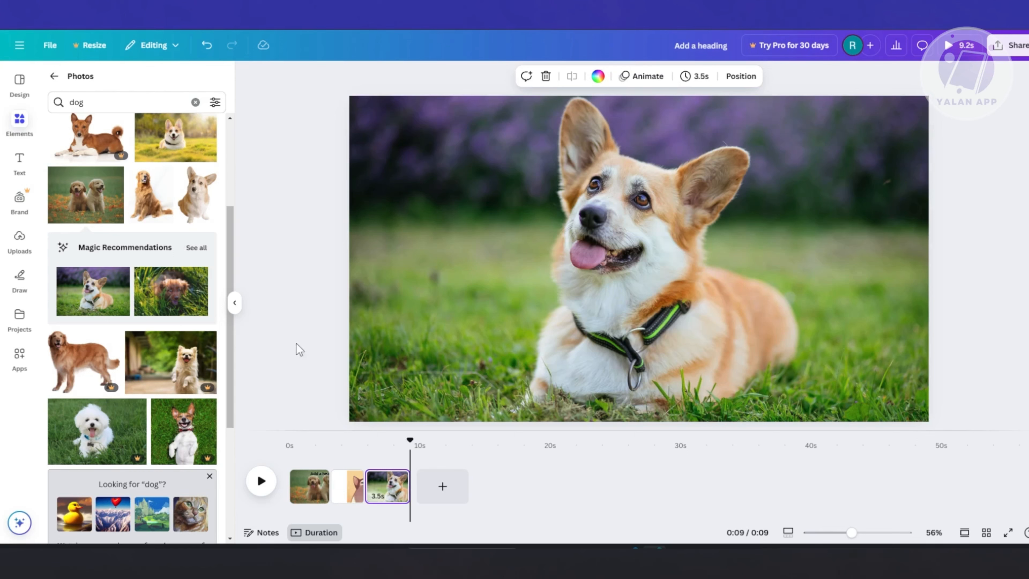
Apply a Flow transition between the puppy page and the cat page.
mouse_move(331, 498)
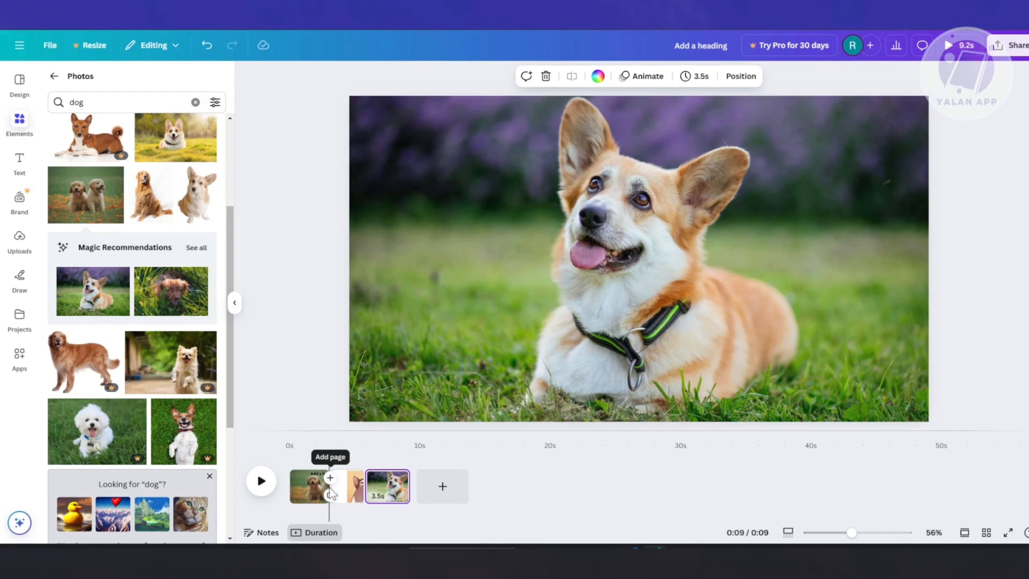
left_click(330, 496)
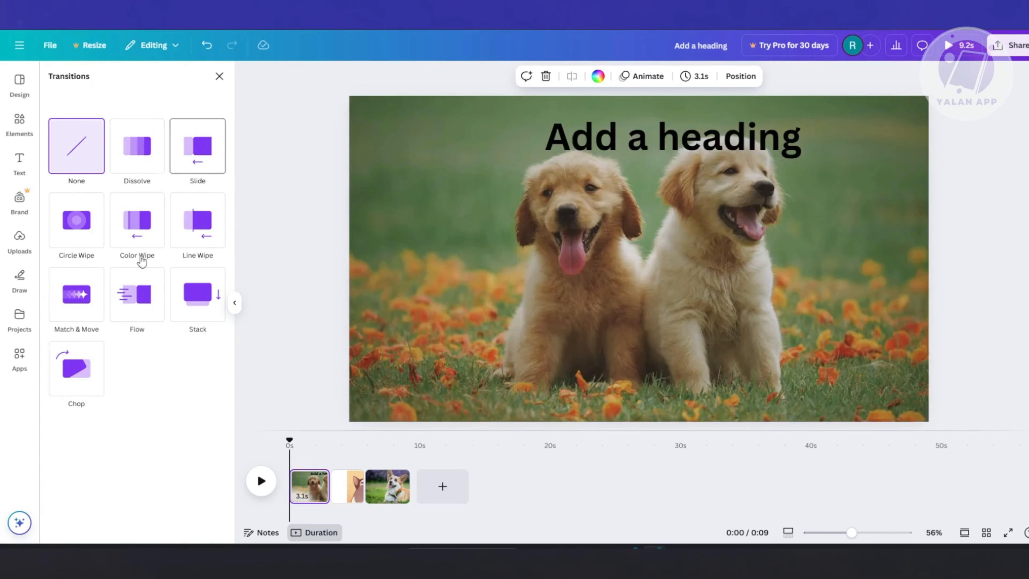
left_click(135, 298)
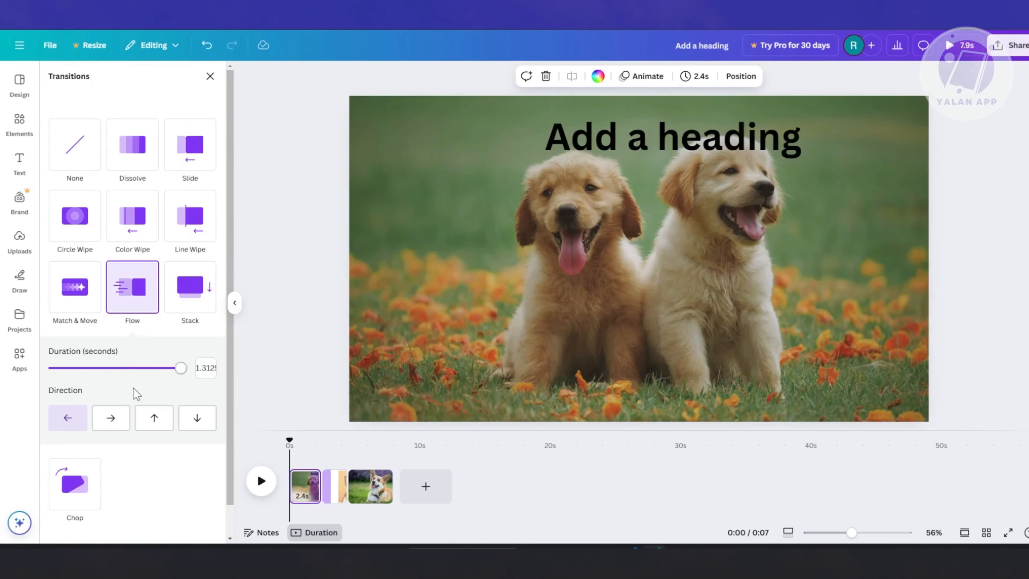
Extend the end of the cat page in the timeline so that the page lasts 3.3 s.
left_click(347, 495)
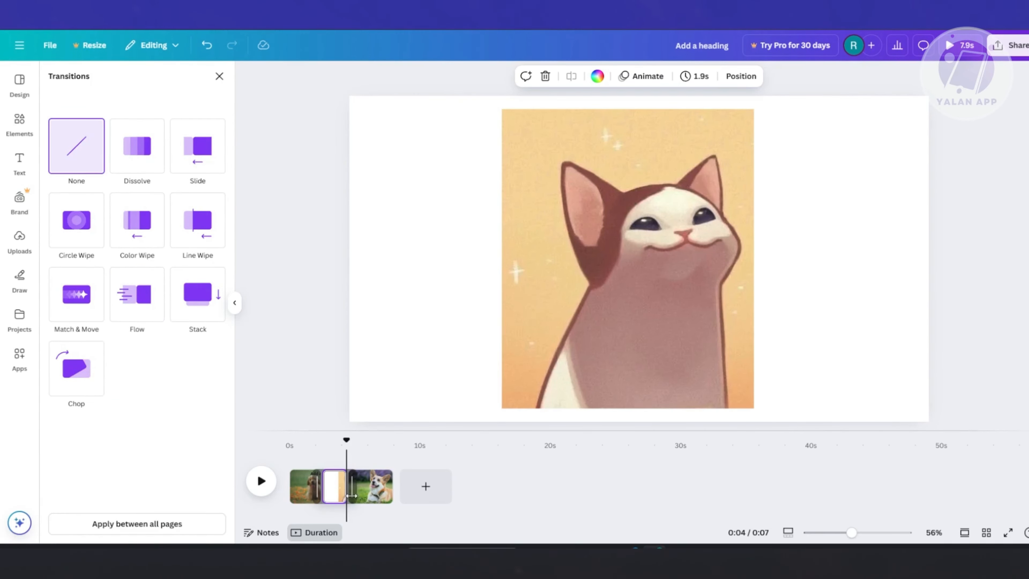
left_click(306, 356)
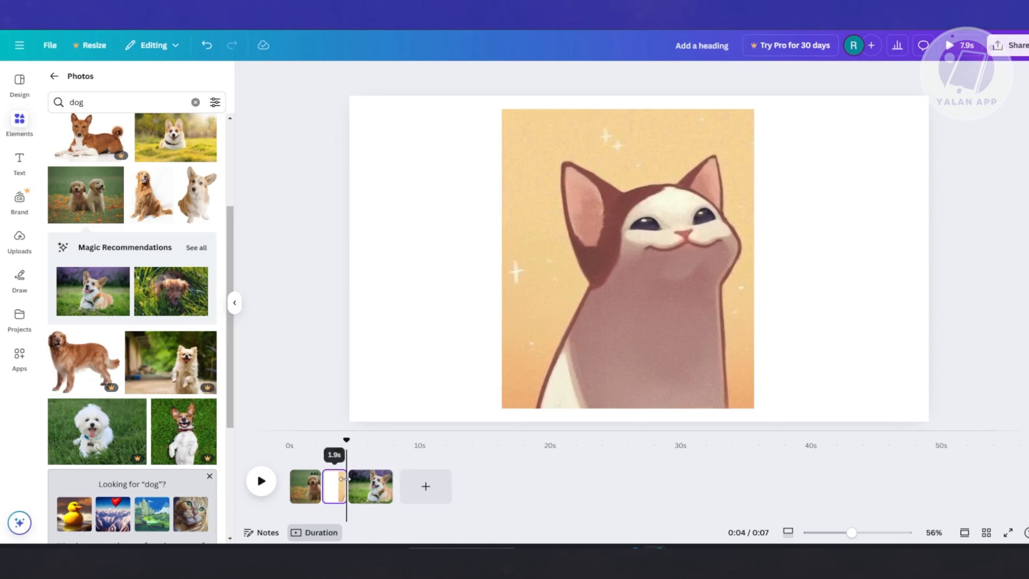
left_click(367, 495)
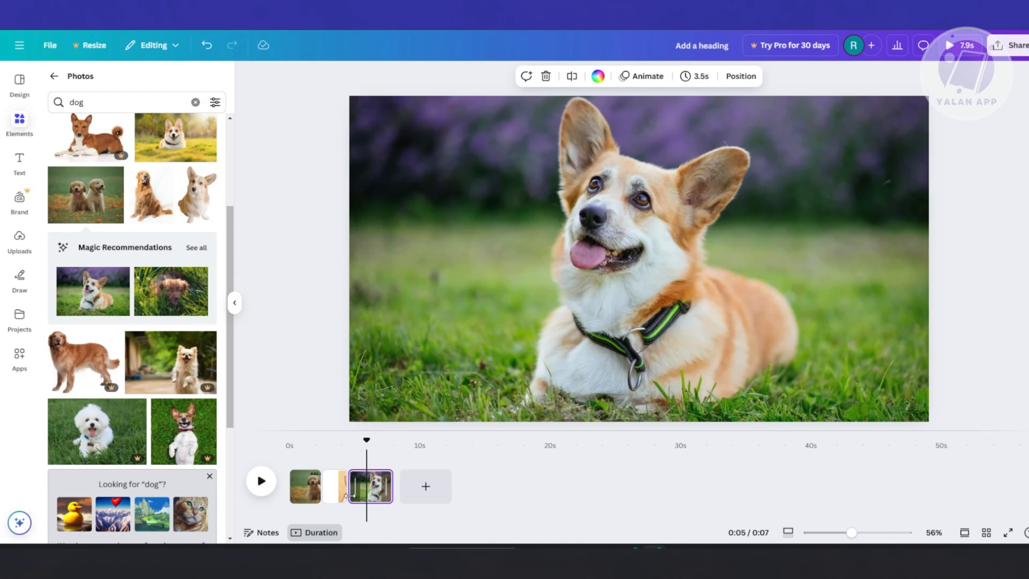
left_click(347, 496)
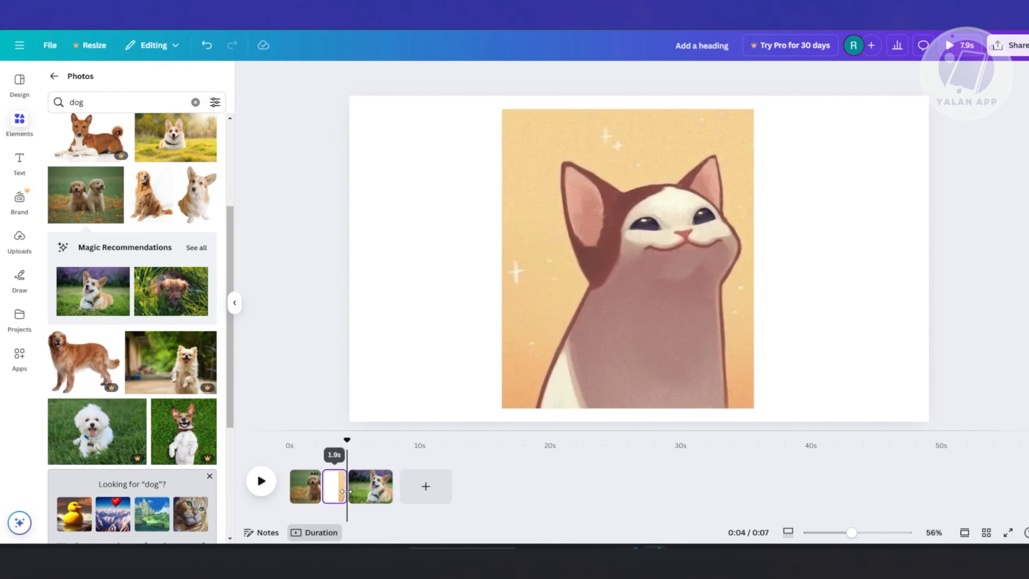
left_click_drag(347, 495, 366, 510)
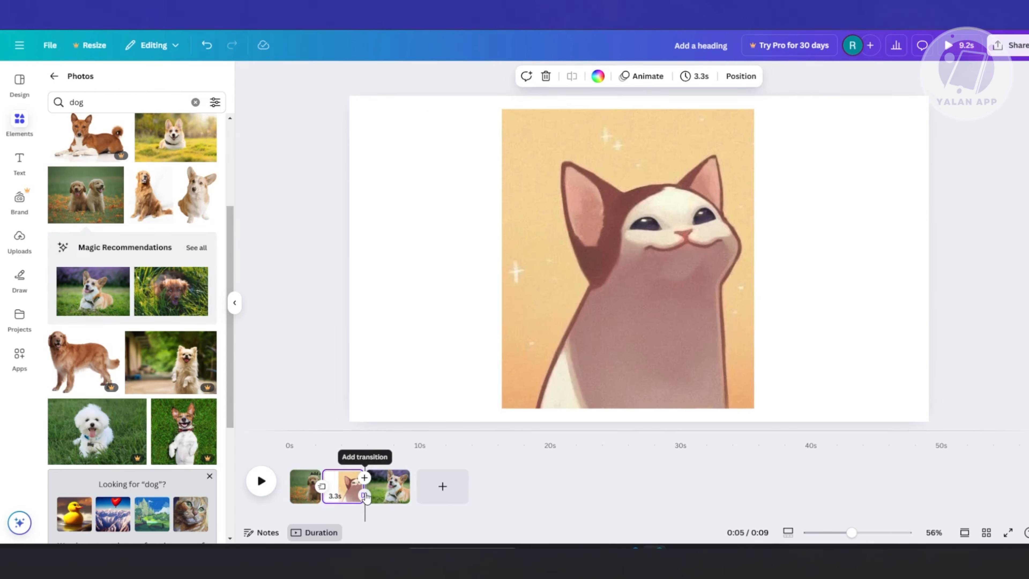
Apply a Flow transition between the cat page and the corgi page.
left_click(365, 495)
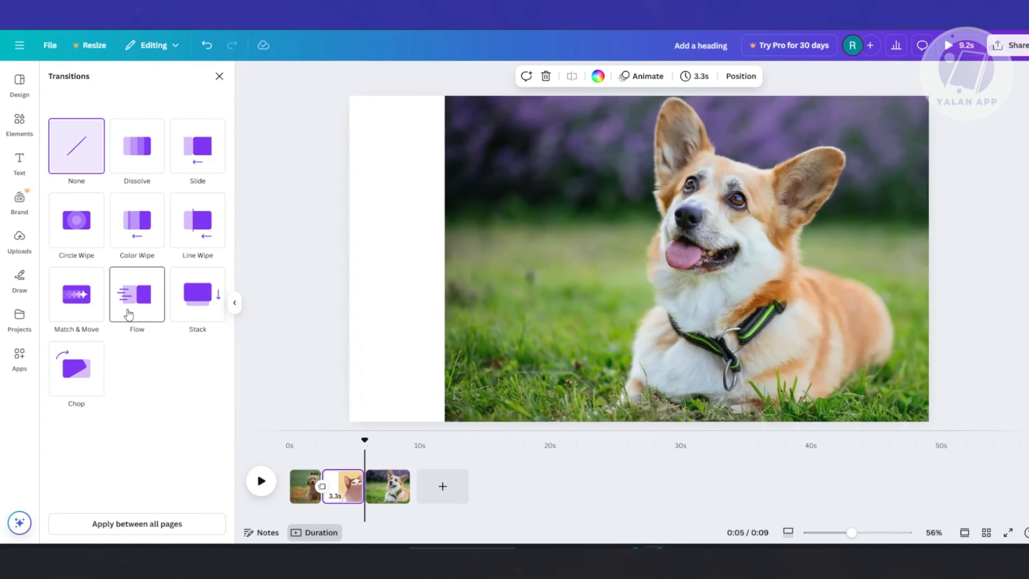
left_click(126, 315)
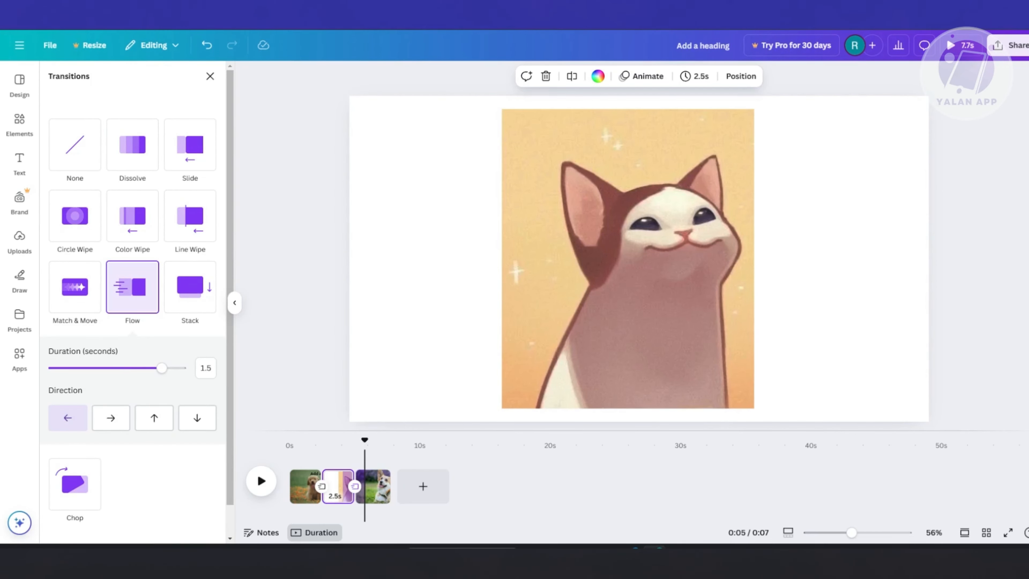
left_click(947, 76)
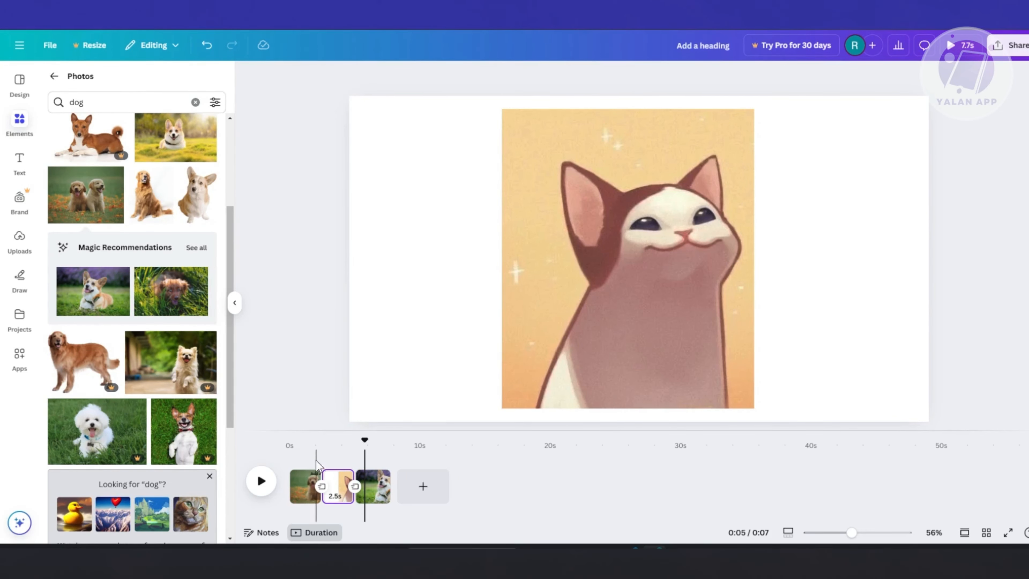
Play the slideshow from the beginning to check both page transitions, and pause it on the corgi page.
left_click(295, 454)
left_click(260, 487)
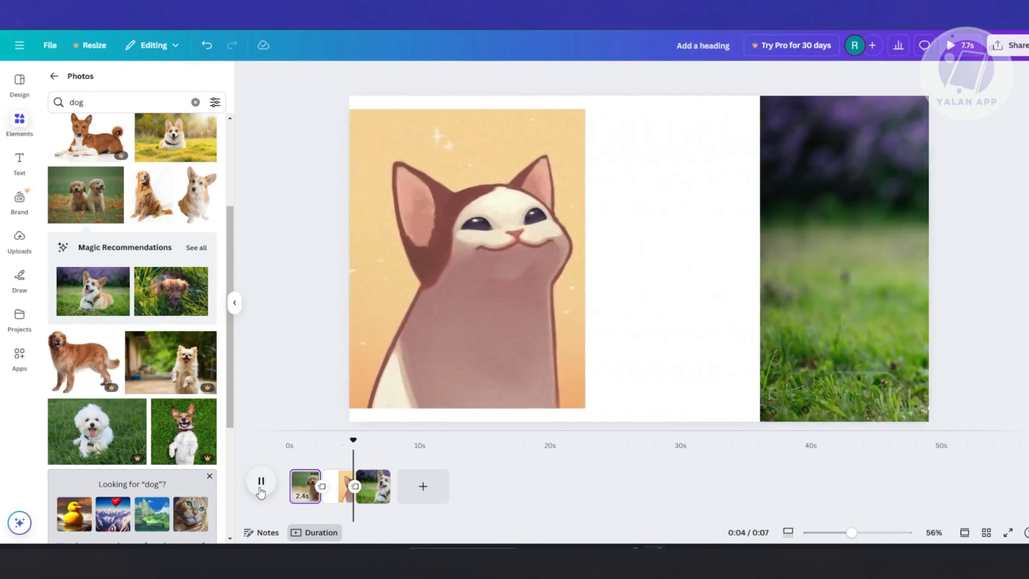
left_click(261, 483)
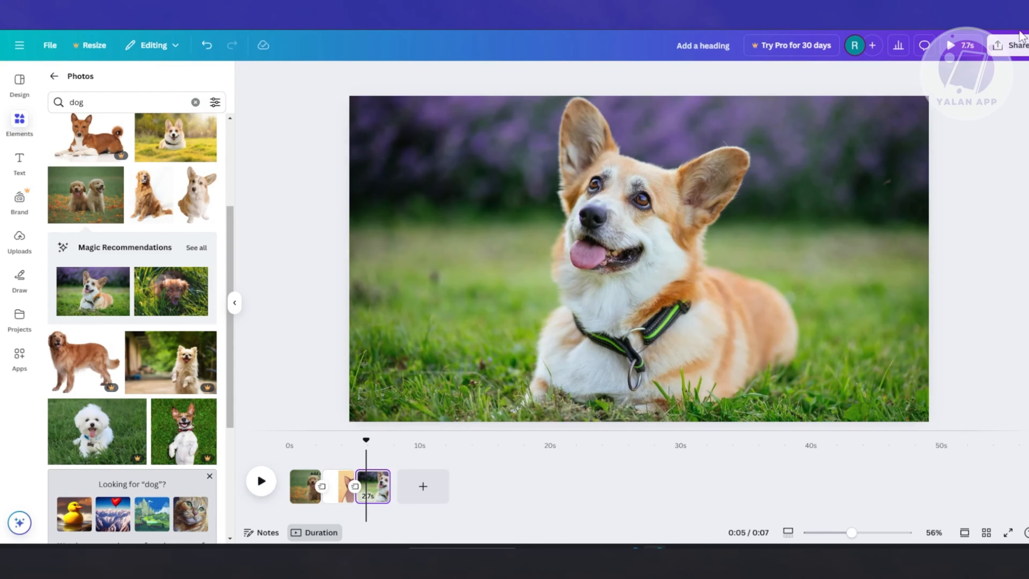
left_click(1017, 40)
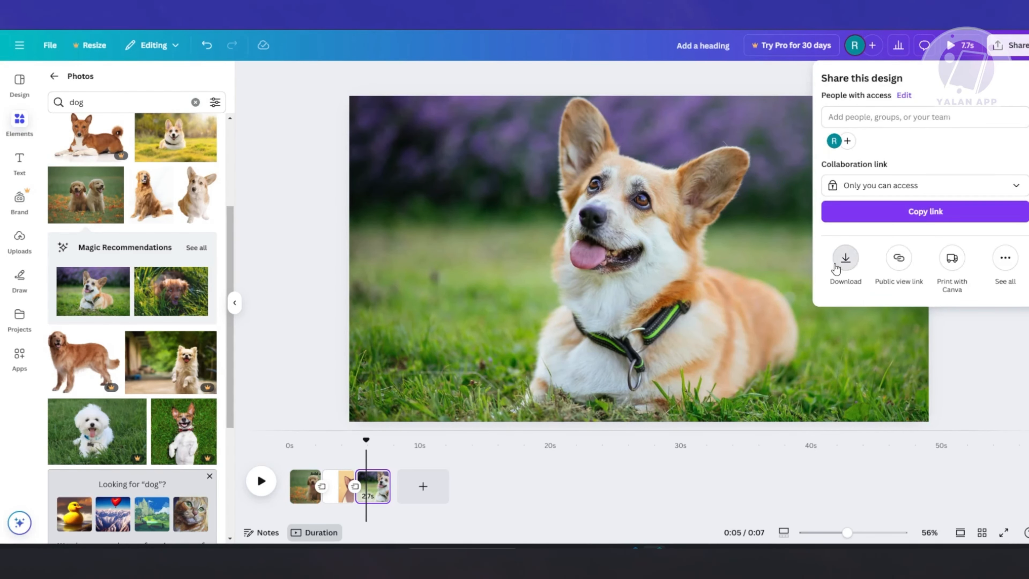
left_click(838, 263)
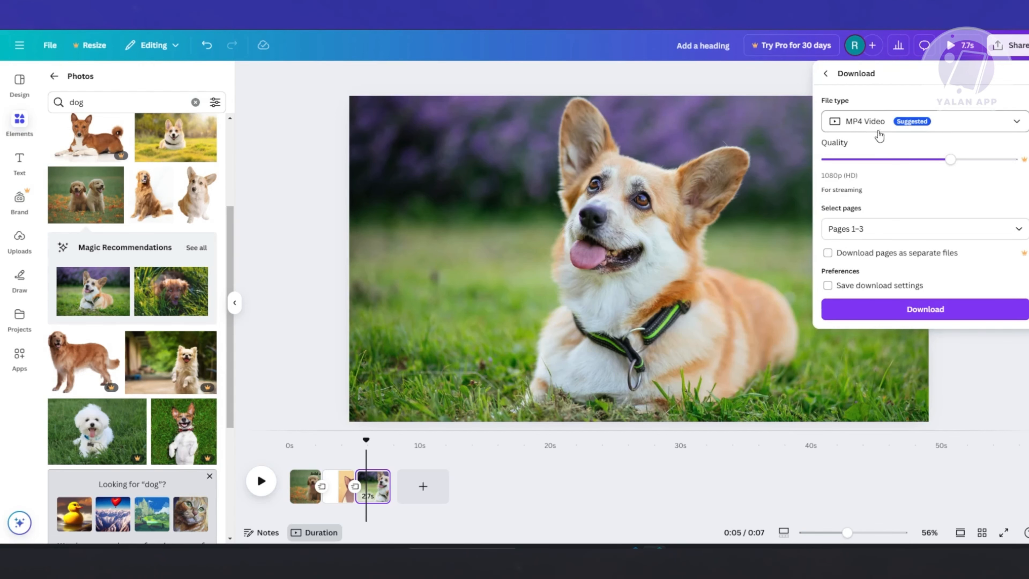
left_click(906, 230)
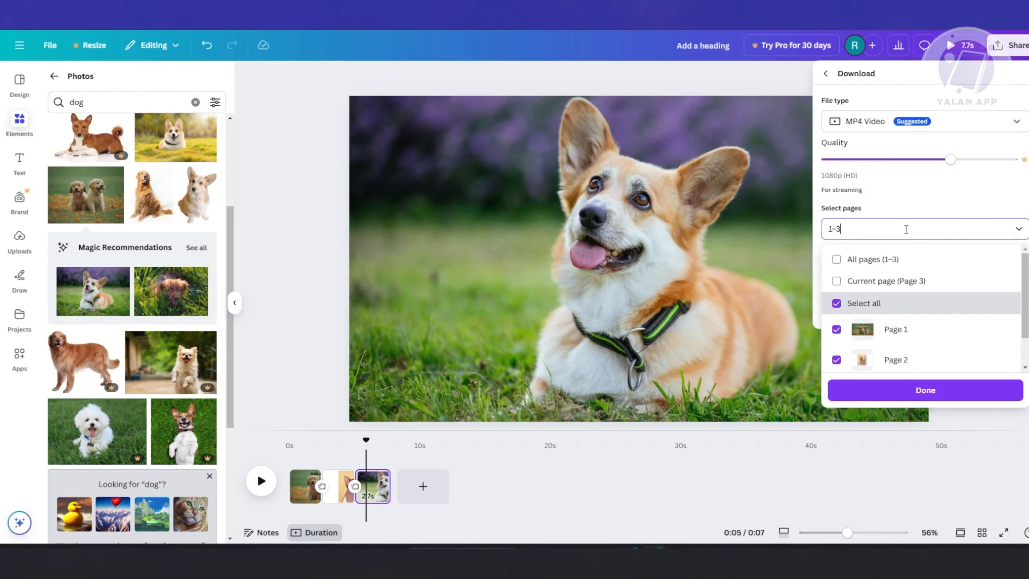
left_click(977, 189)
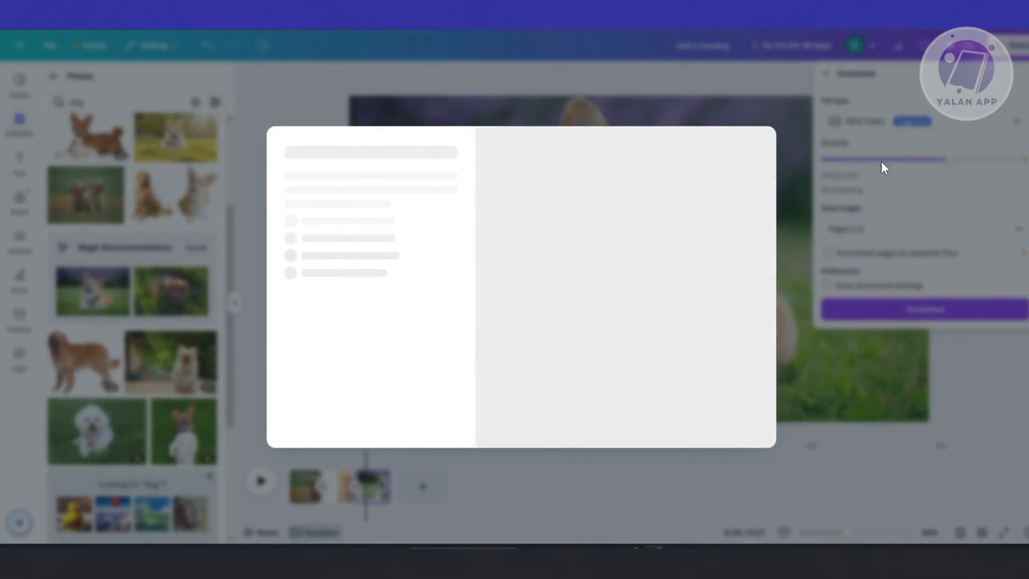
left_click(857, 141)
Download pages 1–3 of the slideshow as an MP4 video in 1080p (HD) quality.
left_click(1010, 45)
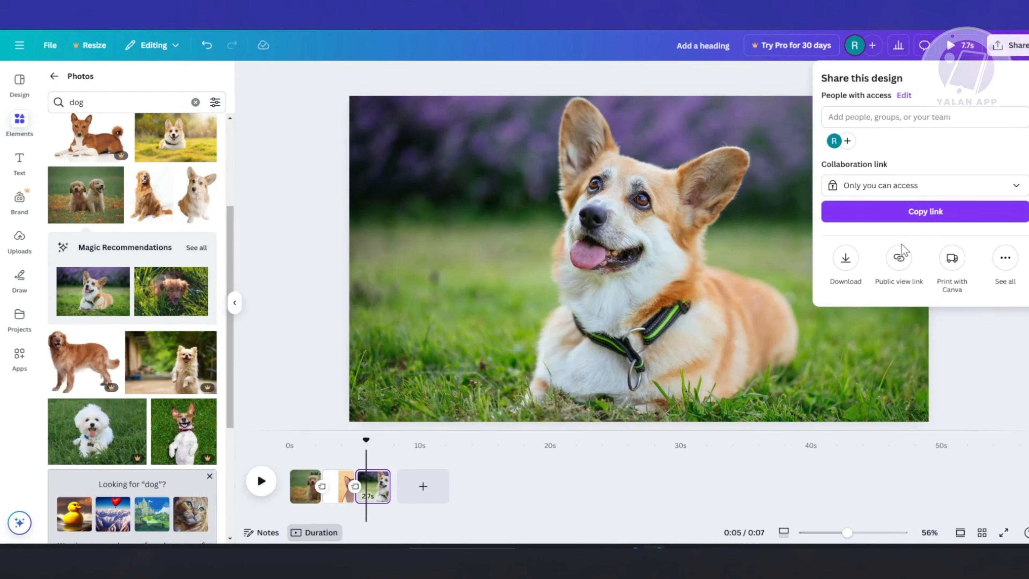
left_click(845, 258)
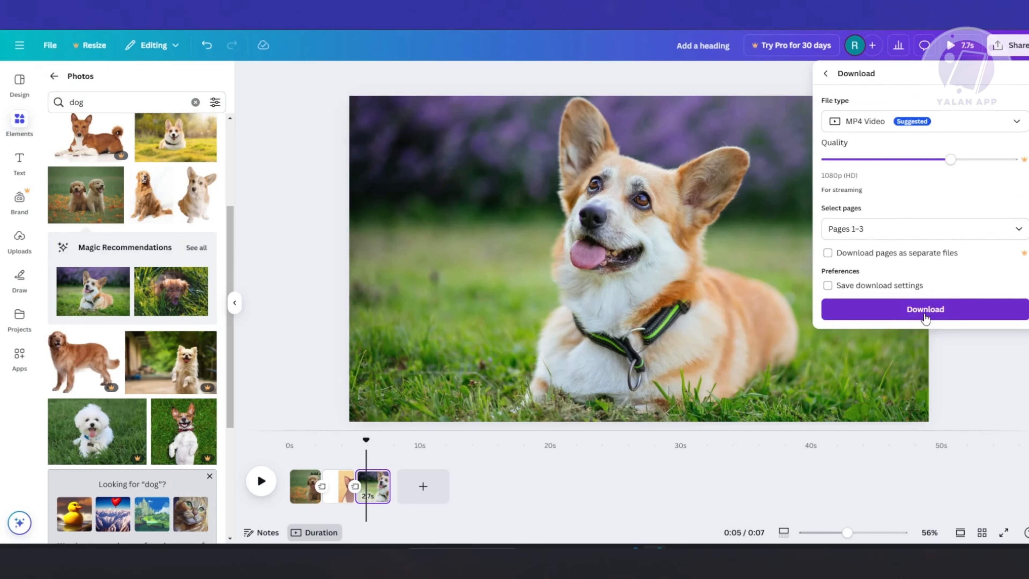
left_click(891, 311)
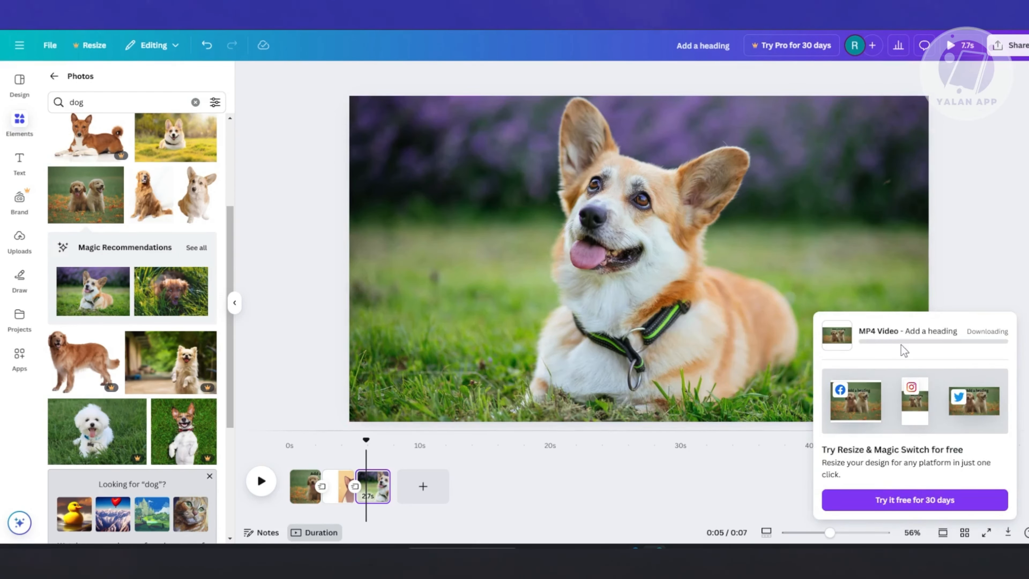